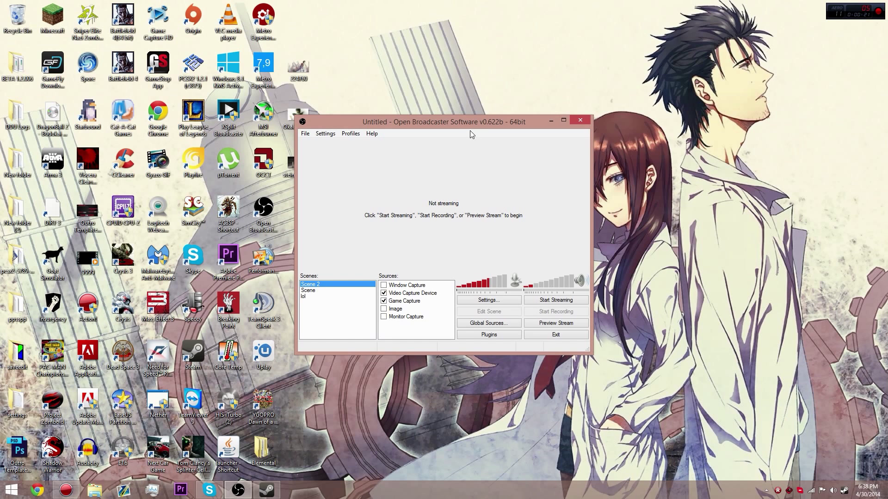
Open Settings at the Encoding page and confirm the 3500 max bitrate
click(488, 301)
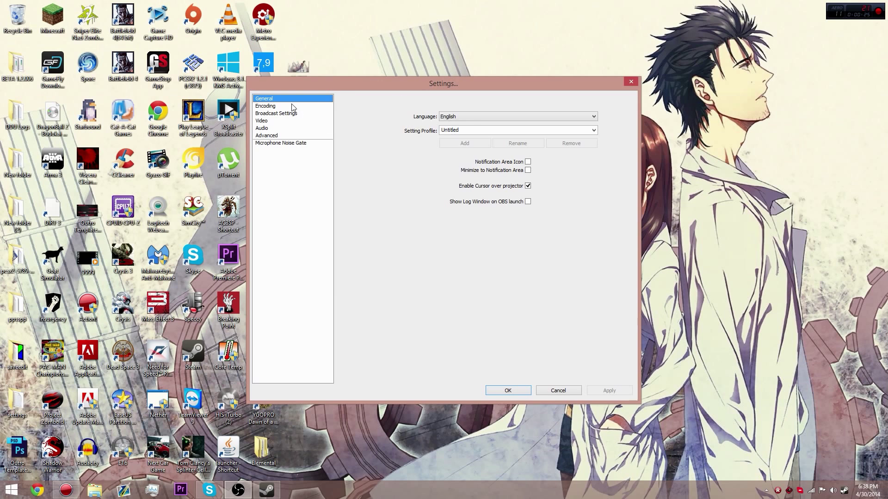
click(294, 106)
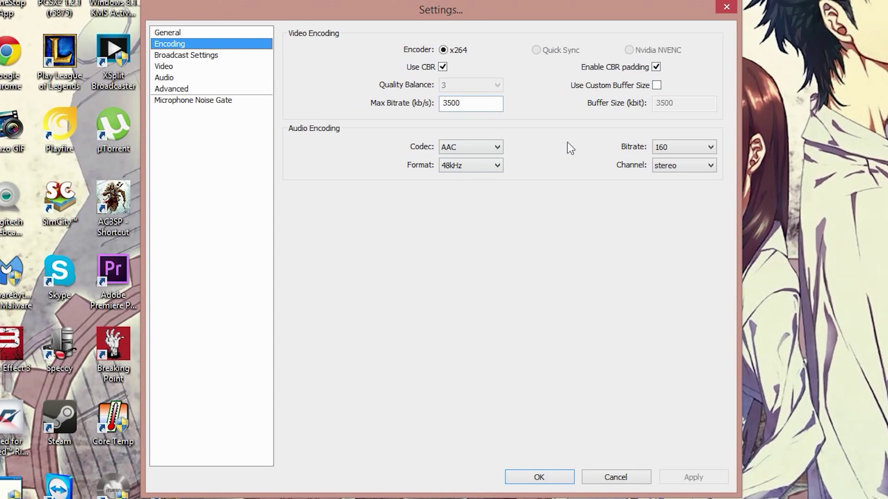
double_click(454, 99)
click(465, 105)
Keep AAC audio at a 48kHz sample rate and 160 bitrate
click(487, 165)
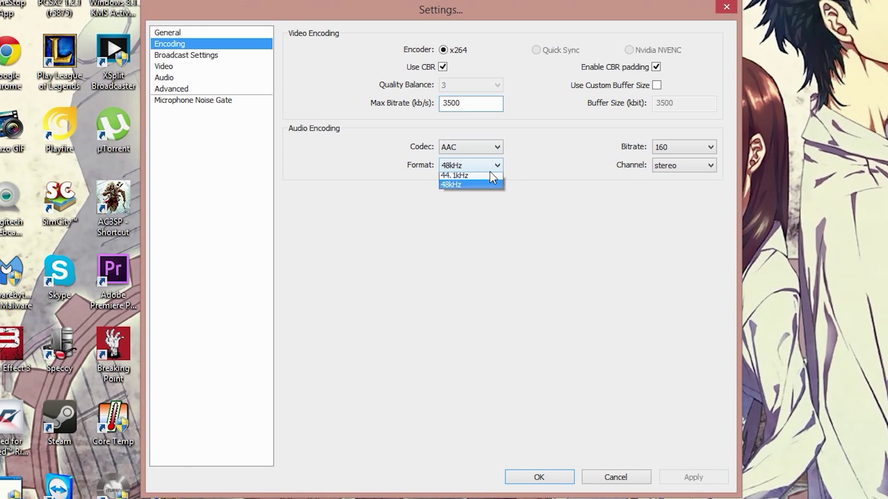
click(709, 147)
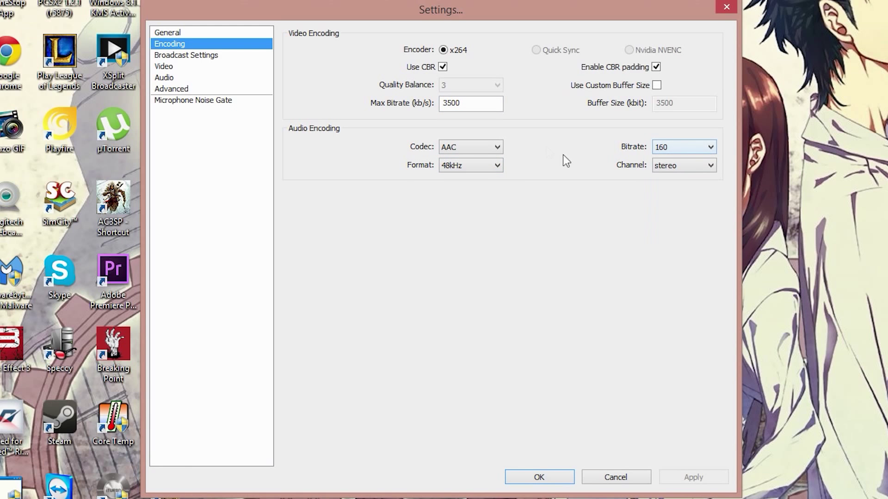
click(462, 147)
click(653, 148)
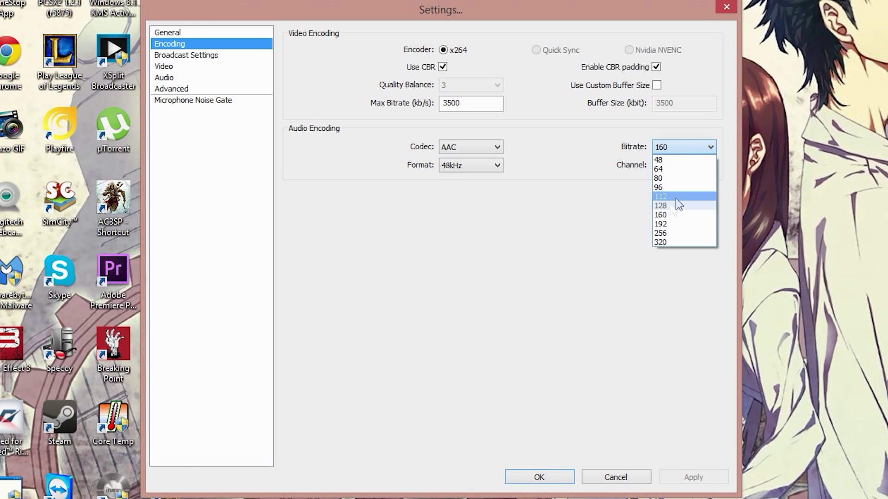
click(652, 150)
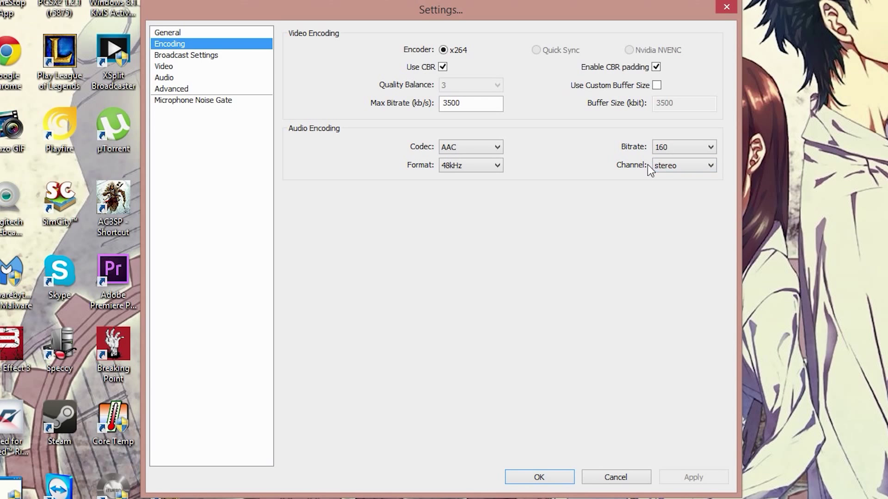
click(215, 56)
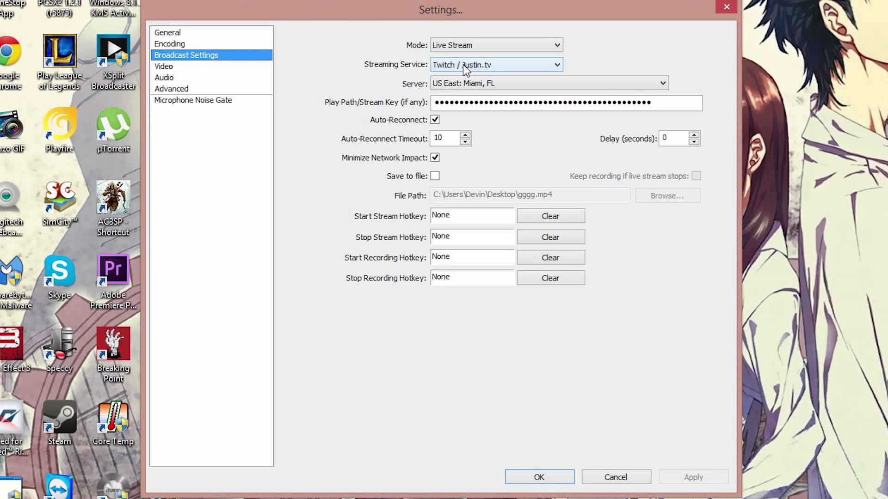
Keep the Twitch server at US East: Miami, FL and apply it
click(476, 88)
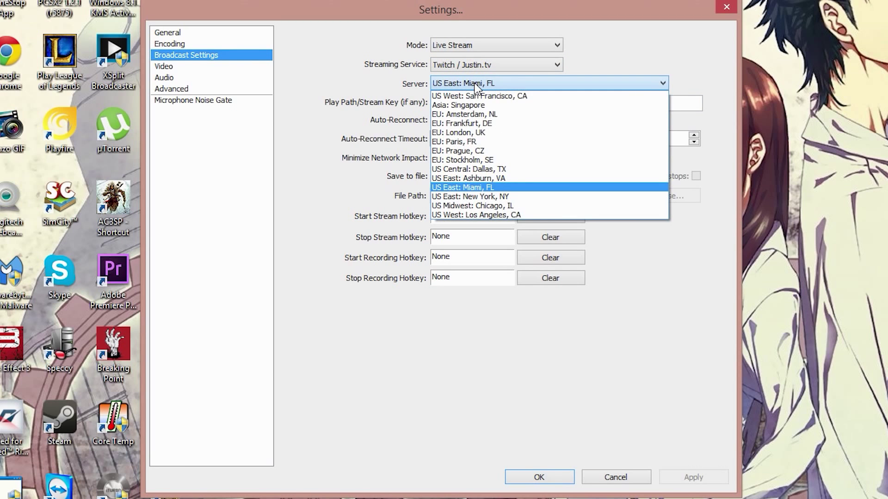
click(478, 189)
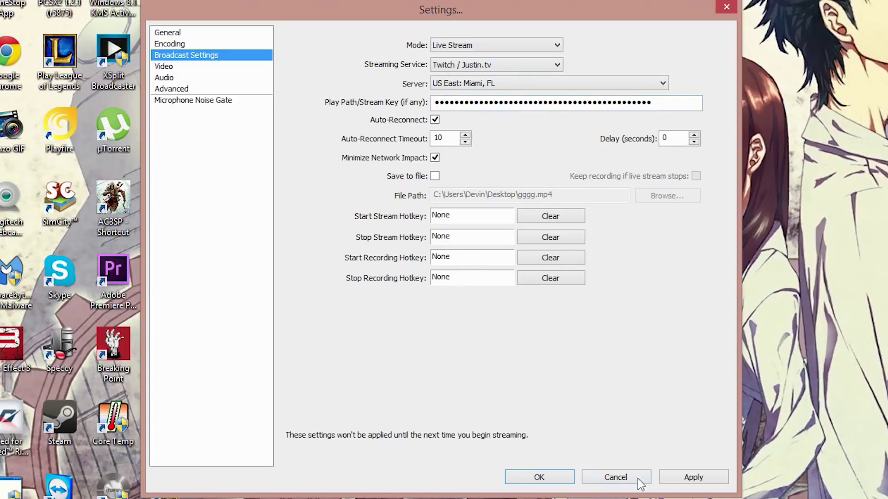
click(690, 477)
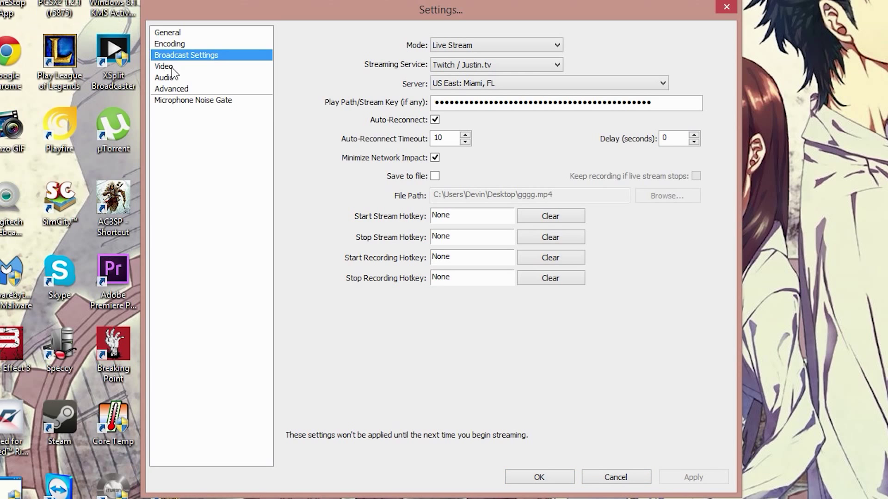
Leave Save to file turned off and apply the broadcast settings
click(435, 176)
click(435, 176)
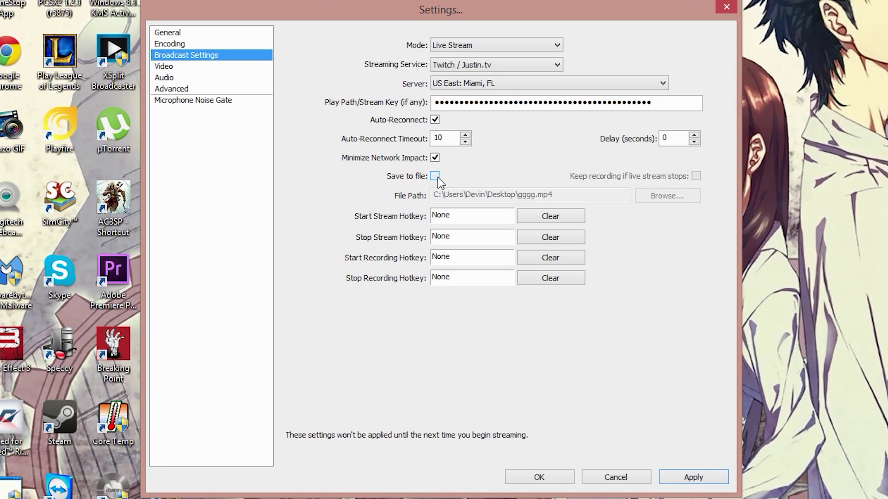
click(434, 176)
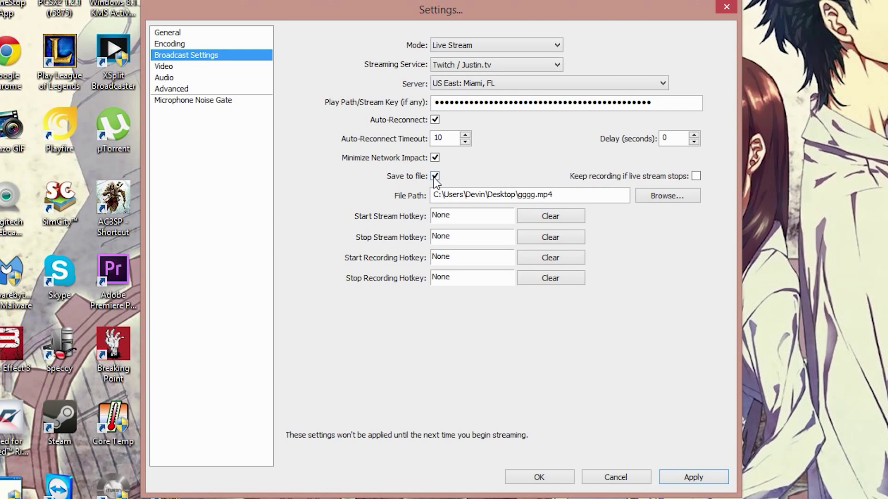
click(435, 176)
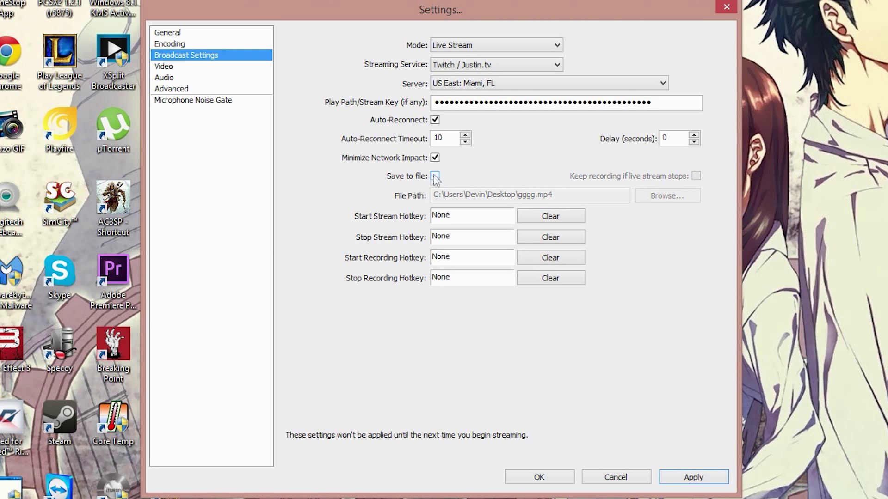
click(678, 478)
click(205, 70)
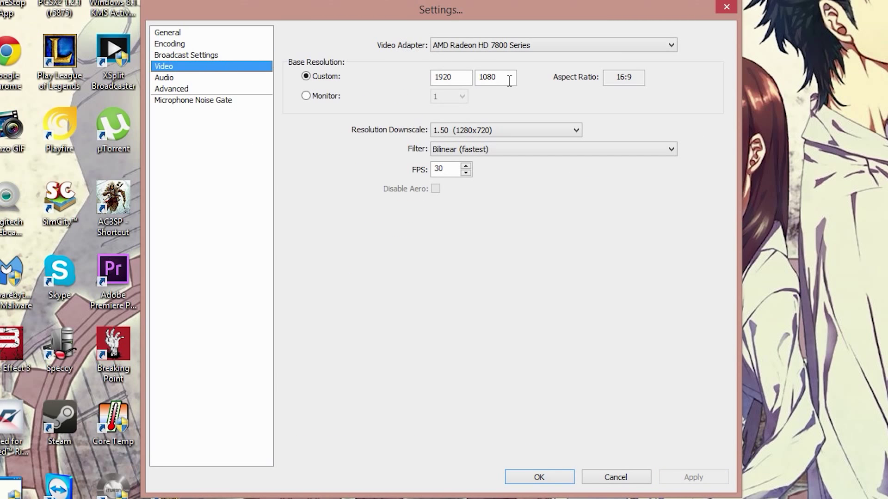
Keep the AMD Radeon HD 7800 adapter and set downscale to 1.50 (1280x720)
click(485, 44)
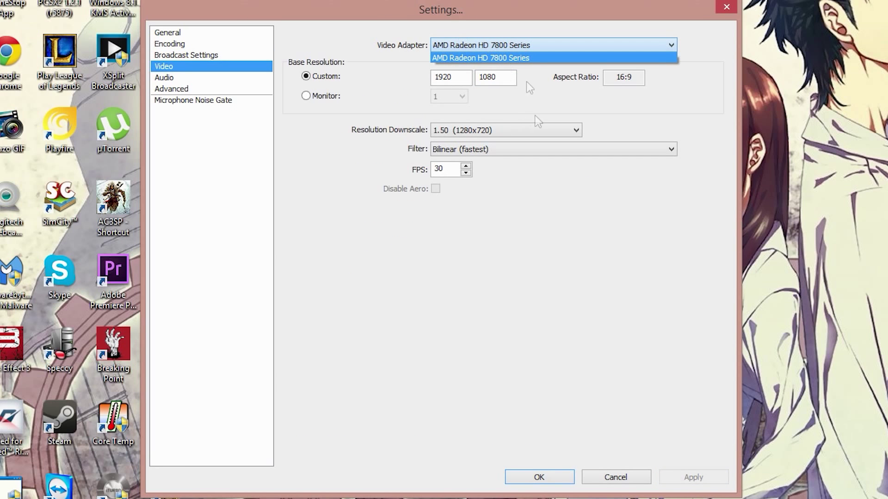
click(441, 44)
click(447, 129)
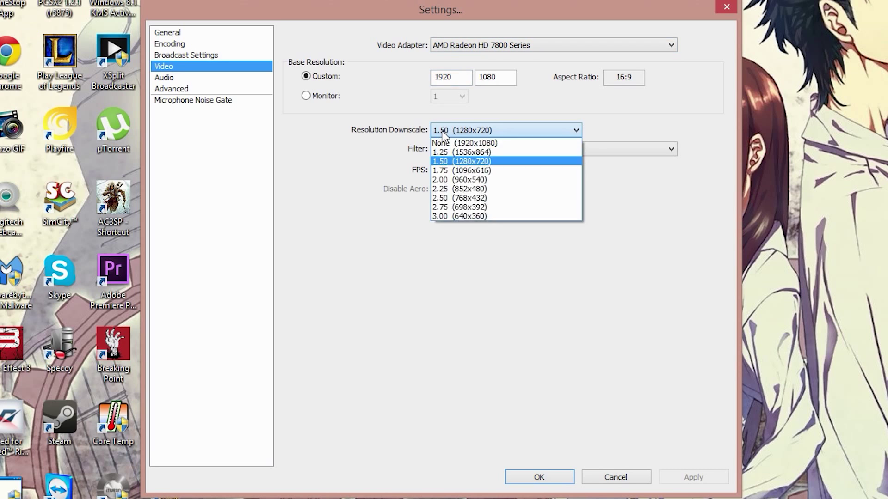
click(444, 129)
click(454, 129)
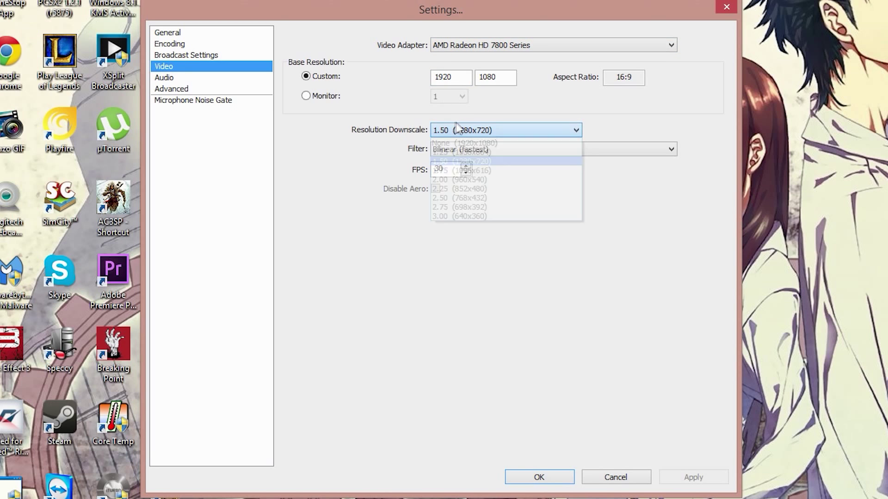
click(453, 129)
click(454, 129)
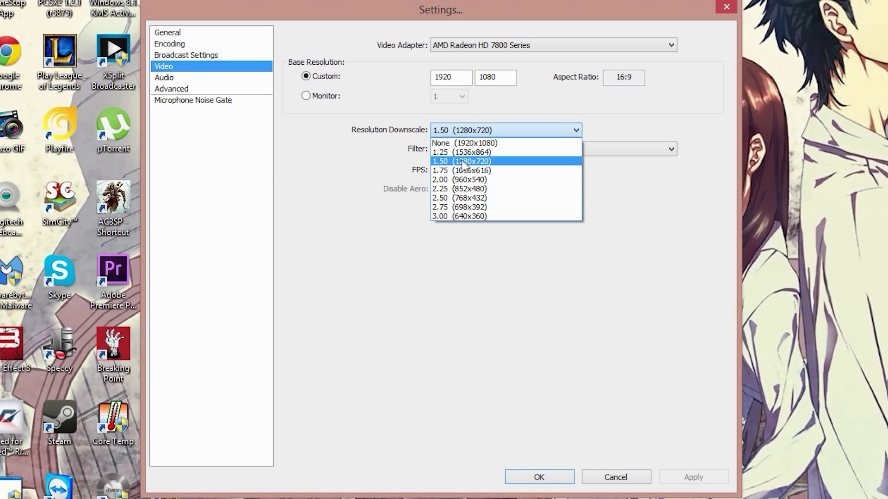
click(567, 161)
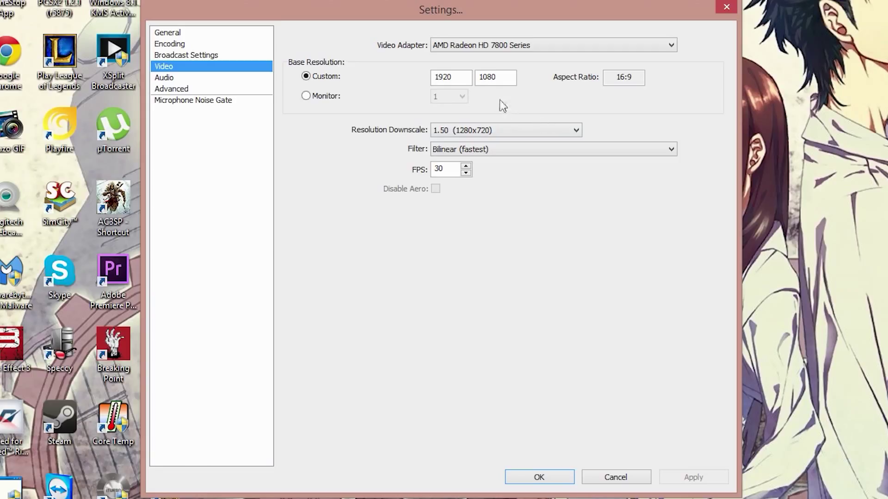
Review the scaling filter options, keeping Bilinear filtering at 30 FPS
click(531, 151)
click(447, 153)
click(236, 81)
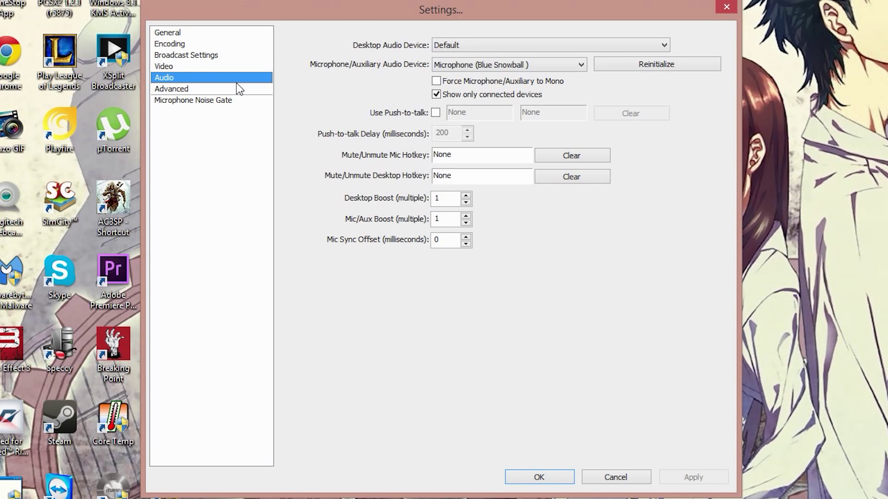
Keep Microphone (Blue Snowball) as the microphone/auxiliary audio device
click(482, 65)
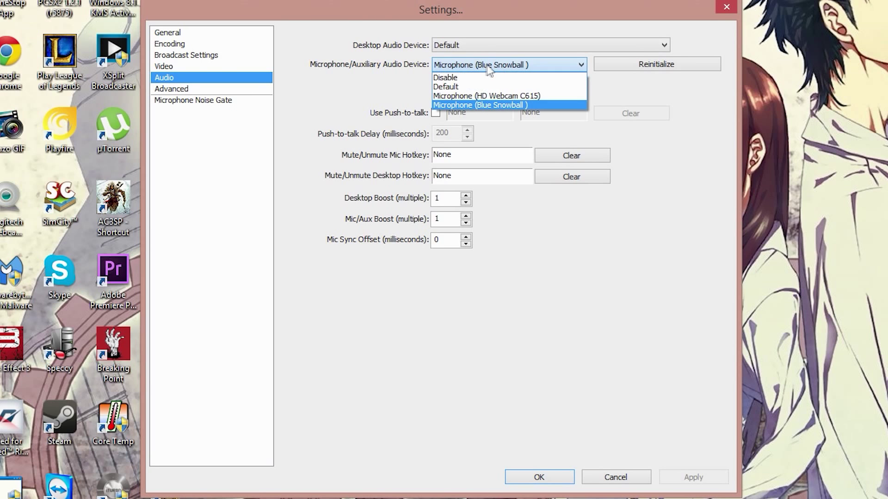
click(481, 103)
click(500, 62)
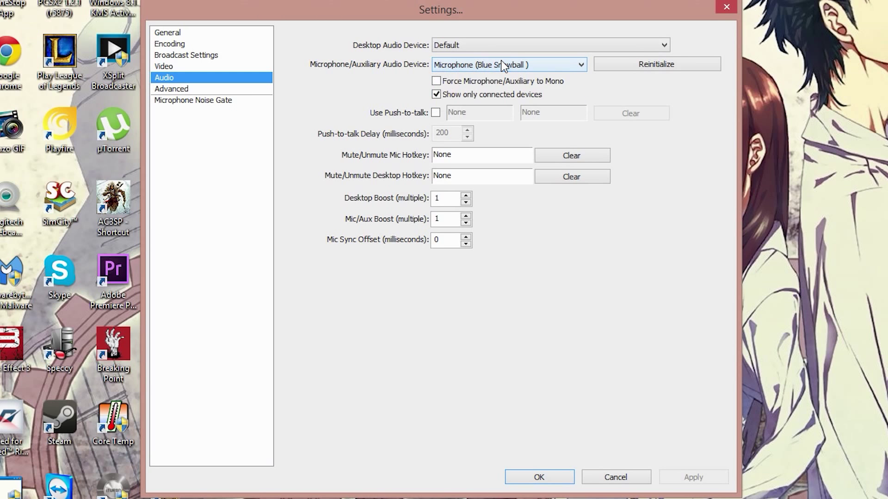
click(498, 66)
click(493, 69)
click(173, 89)
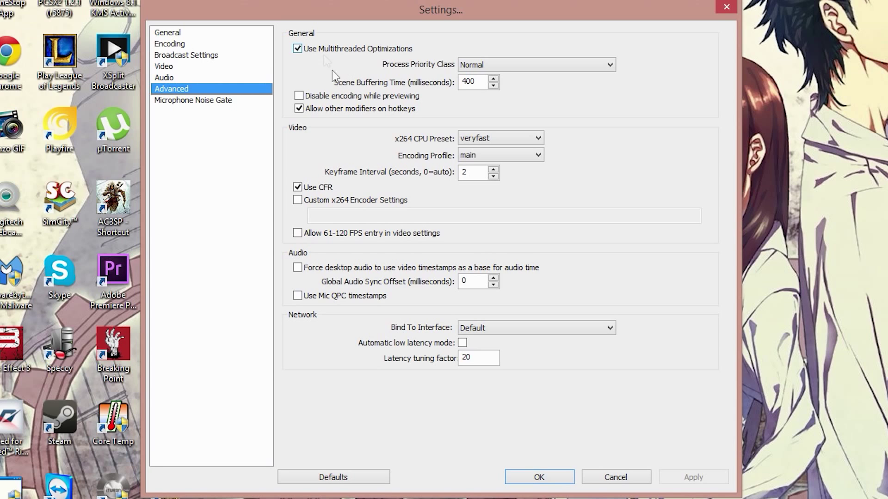
Keep process priority at Normal and the x264 CPU preset at veryfast
click(538, 65)
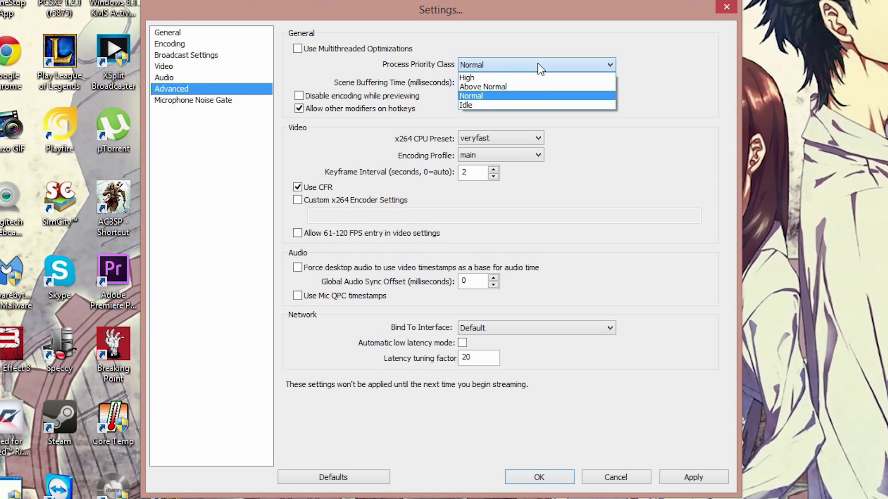
click(391, 54)
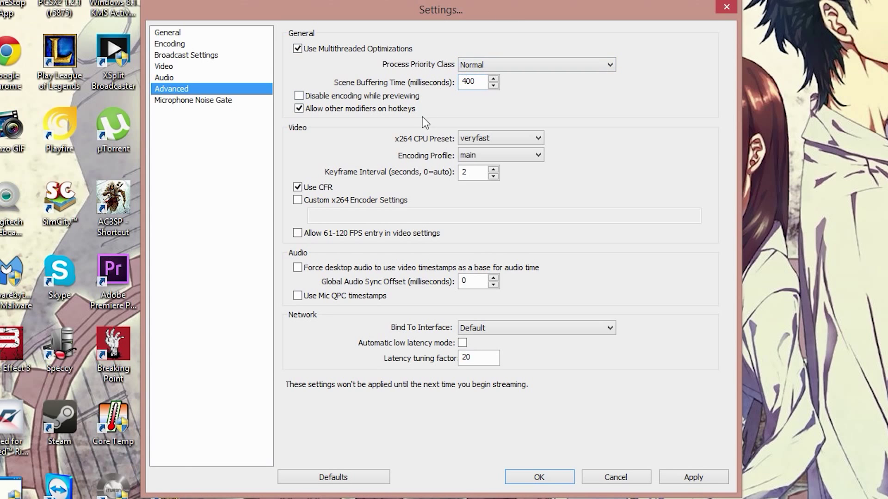
click(482, 140)
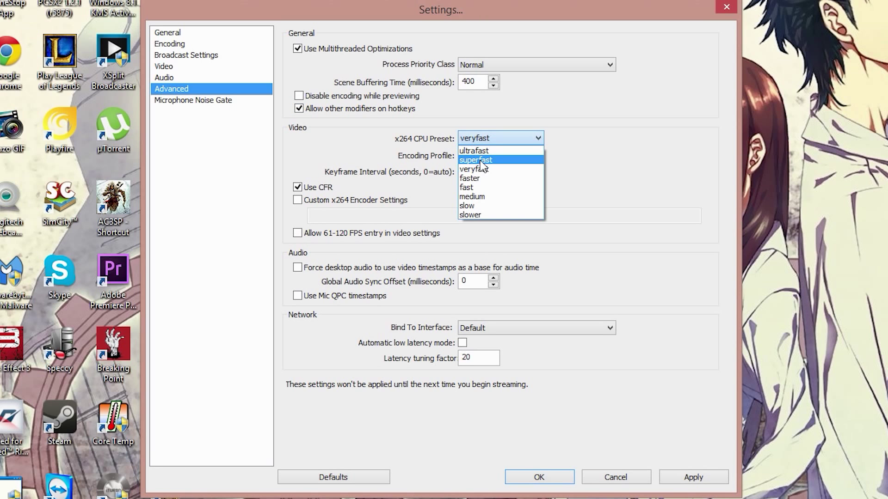
click(571, 156)
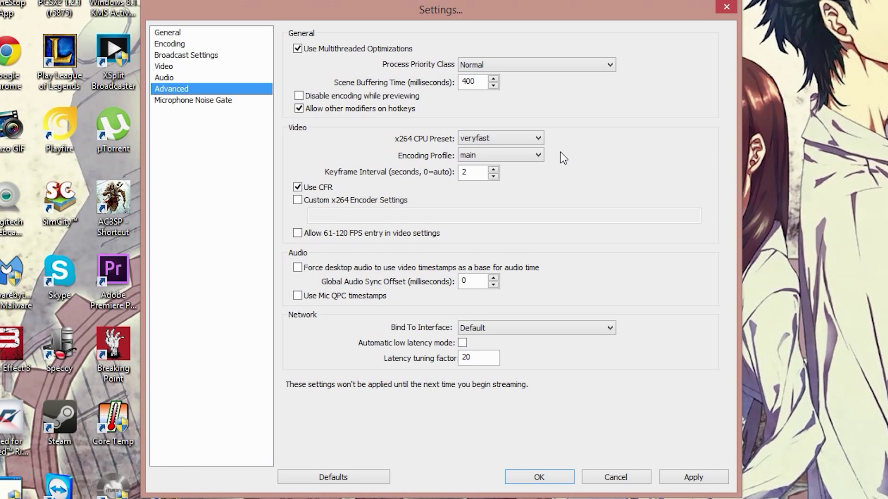
click(538, 138)
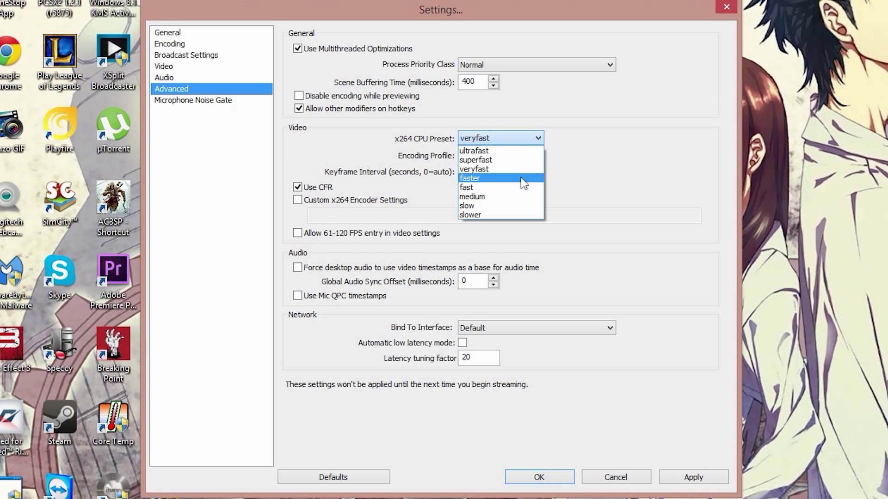
click(519, 145)
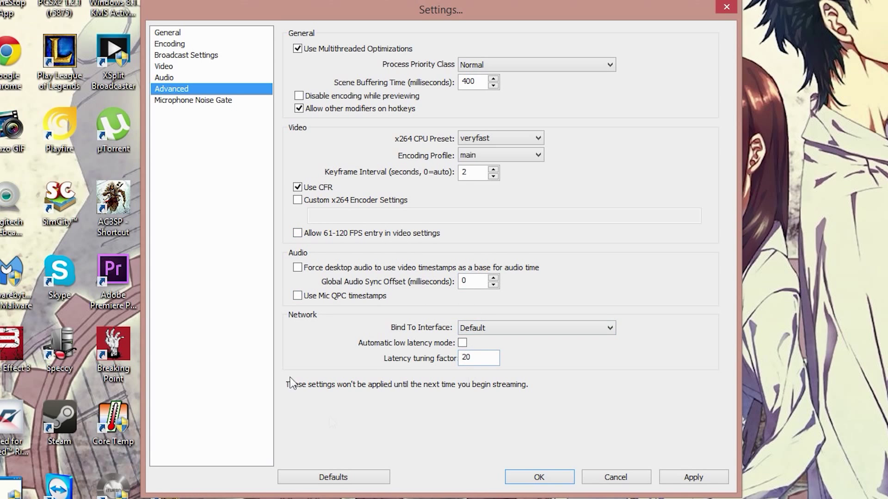
Go to Microphone Noise Gate, saving the pending changes when asked
click(198, 100)
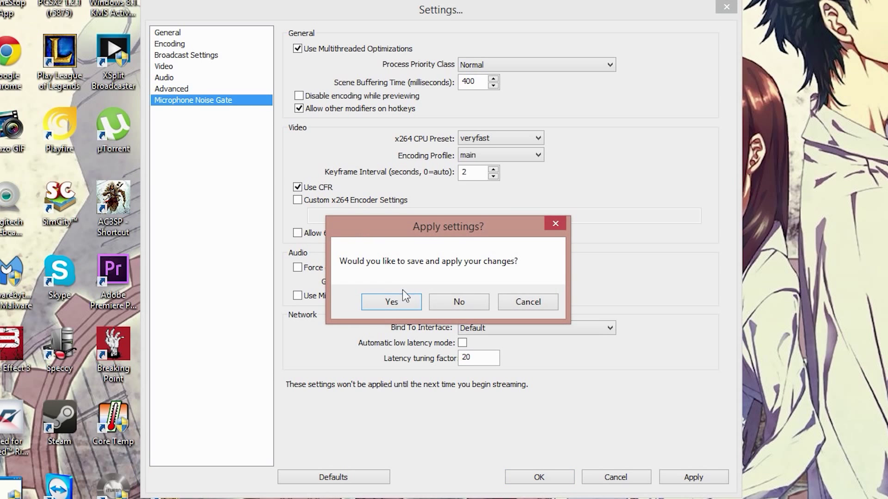
click(400, 298)
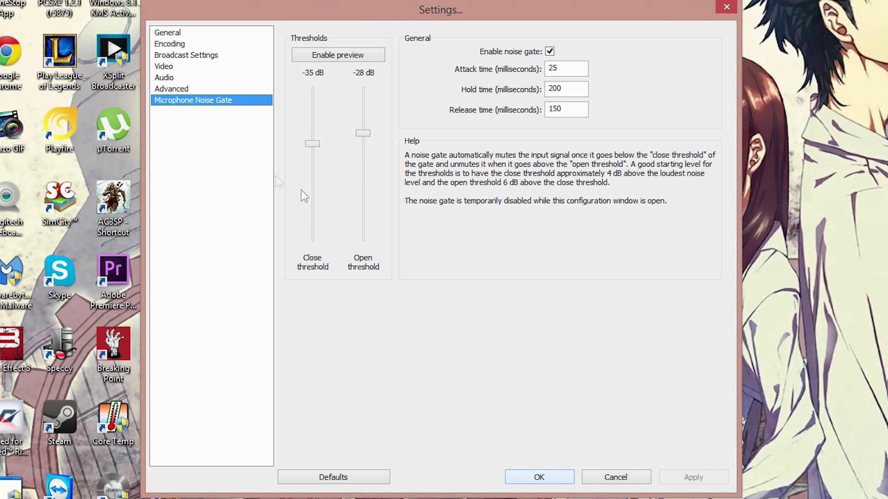
Revisit the Advanced, Audio, Video, Broadcast and Encoding pages, ending on General
click(185, 90)
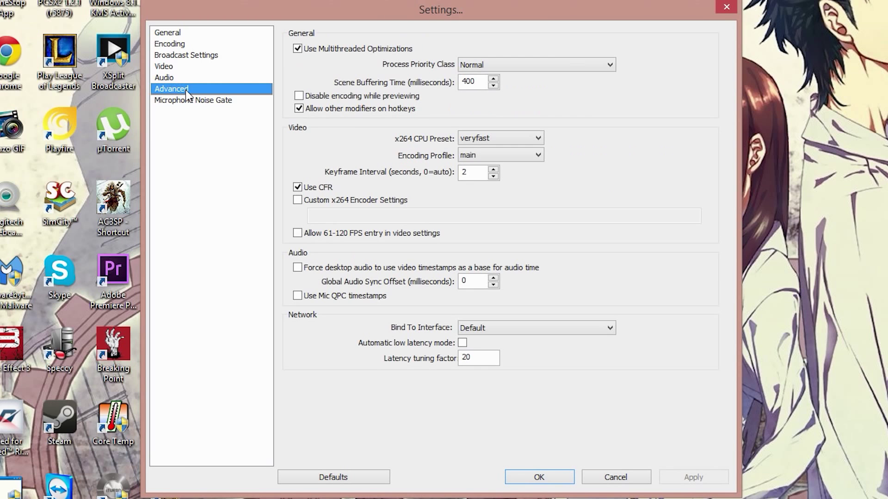
click(186, 76)
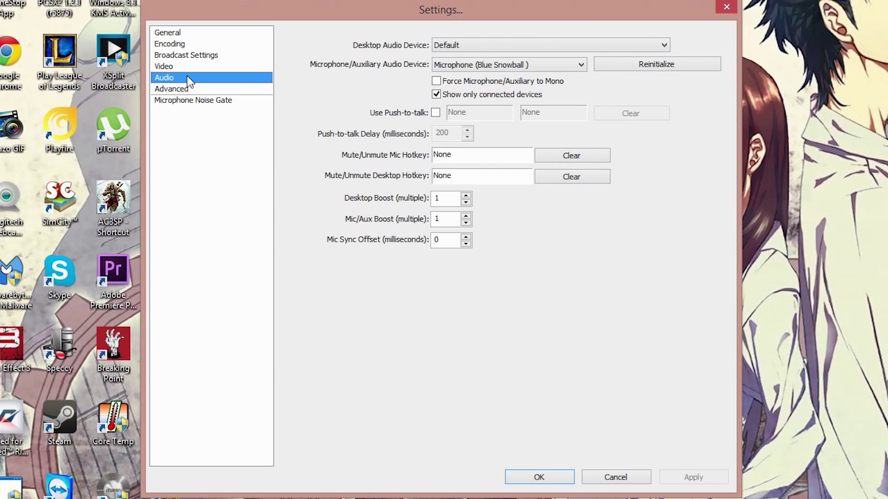
click(193, 65)
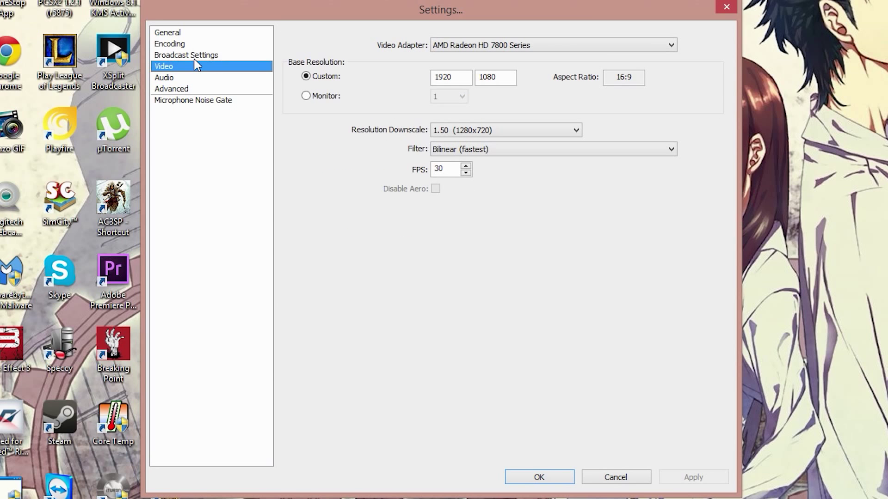
click(196, 57)
click(191, 44)
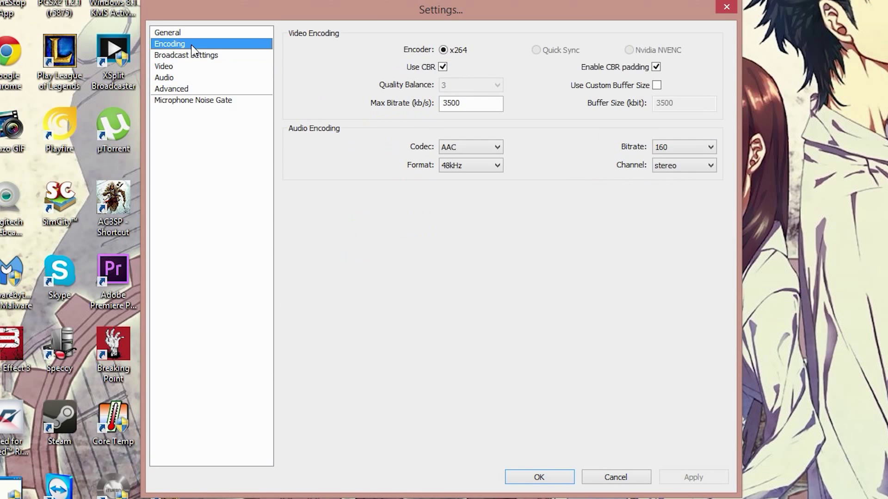
click(183, 32)
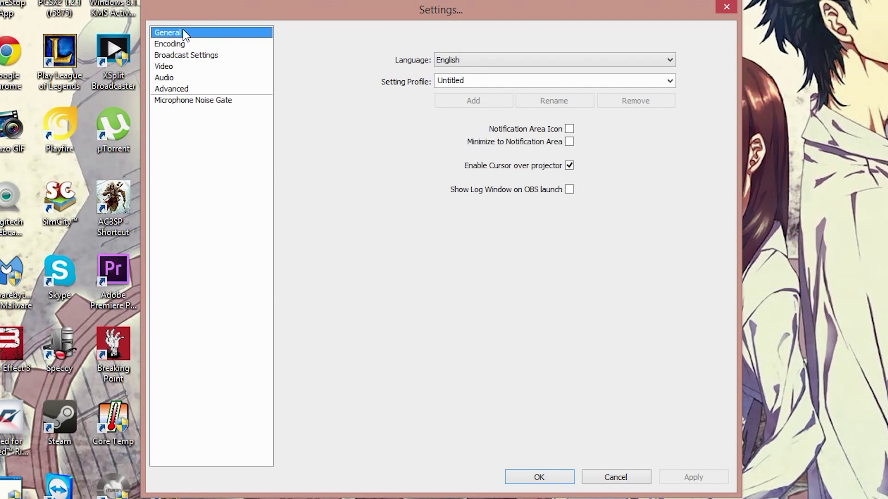